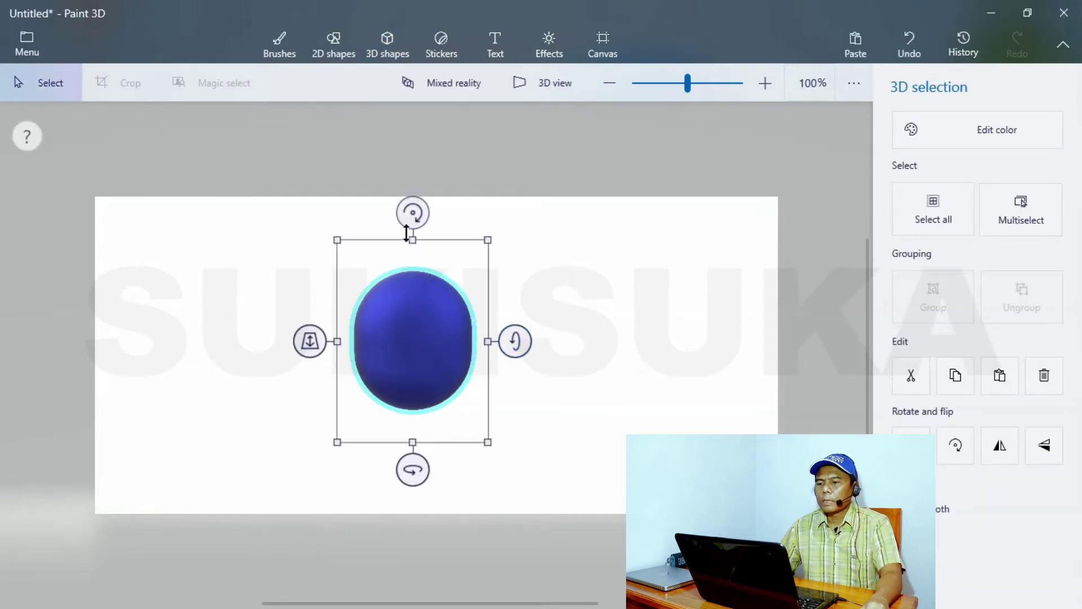
# Step: Draw a tall, narrow 2D ellipse with a solid black outline beside the blue 3D shape on the canvas
pyautogui.click(493, 47)
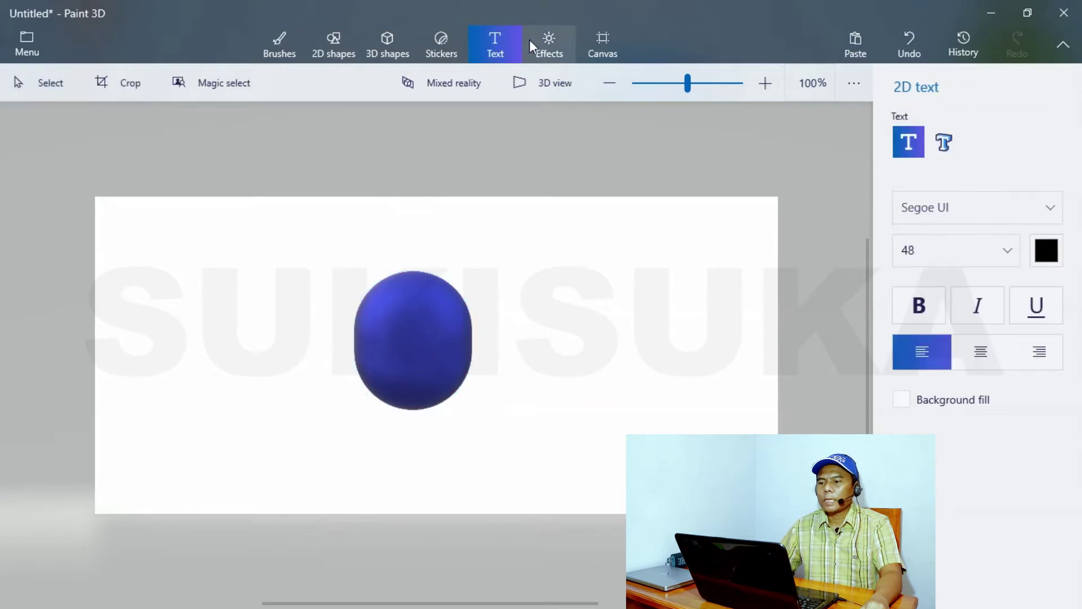
pyautogui.click(330, 43)
pyautogui.moveTo(249, 254)
pyautogui.mouseDown()
pyautogui.moveTo(280, 434)
pyautogui.moveTo(317, 455)
pyautogui.mouseUp()
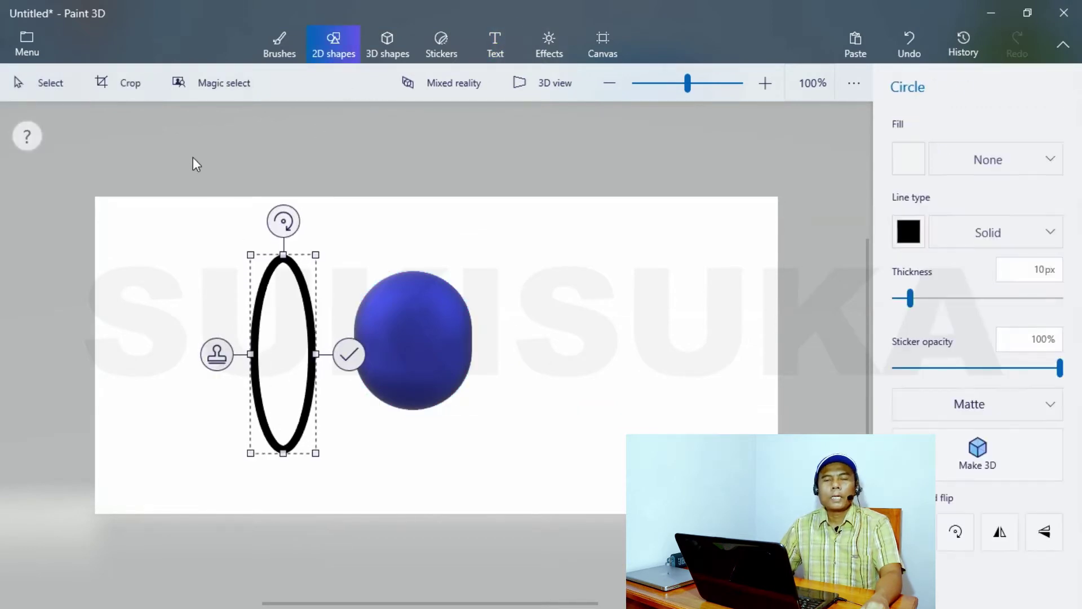
# Step: Insert the image nature 05 from the Videos folder into the current project
pyautogui.click(27, 37)
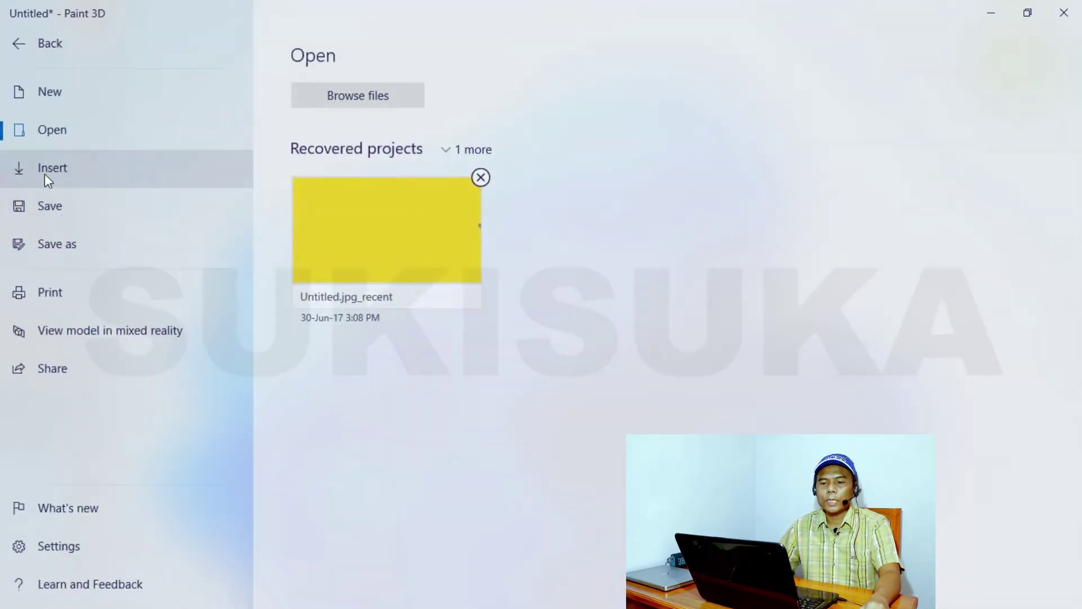
pyautogui.press('Escape')
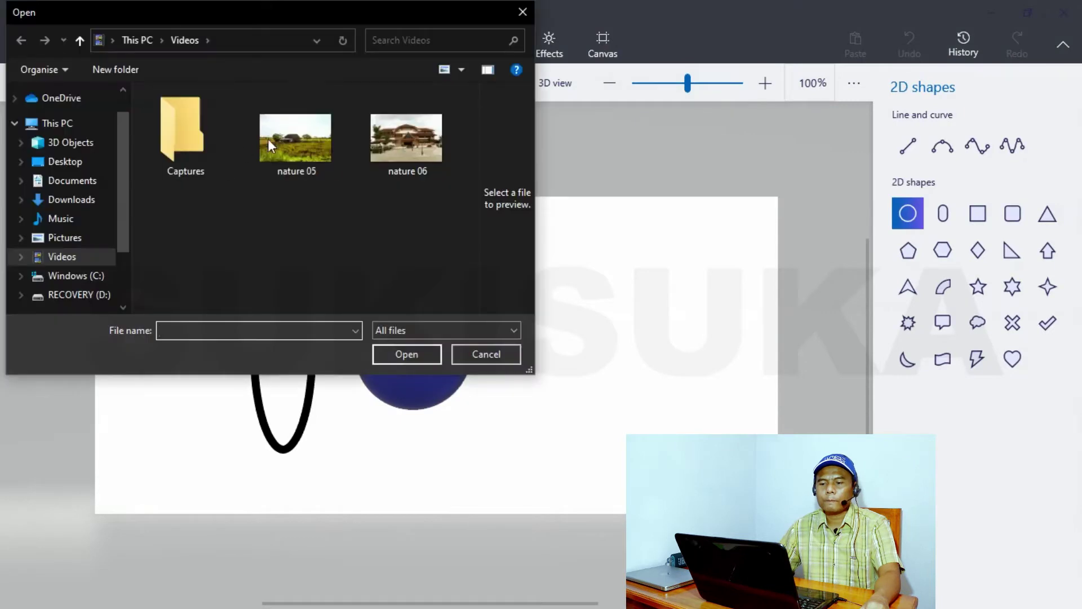
pyautogui.click(296, 135)
pyautogui.click(410, 352)
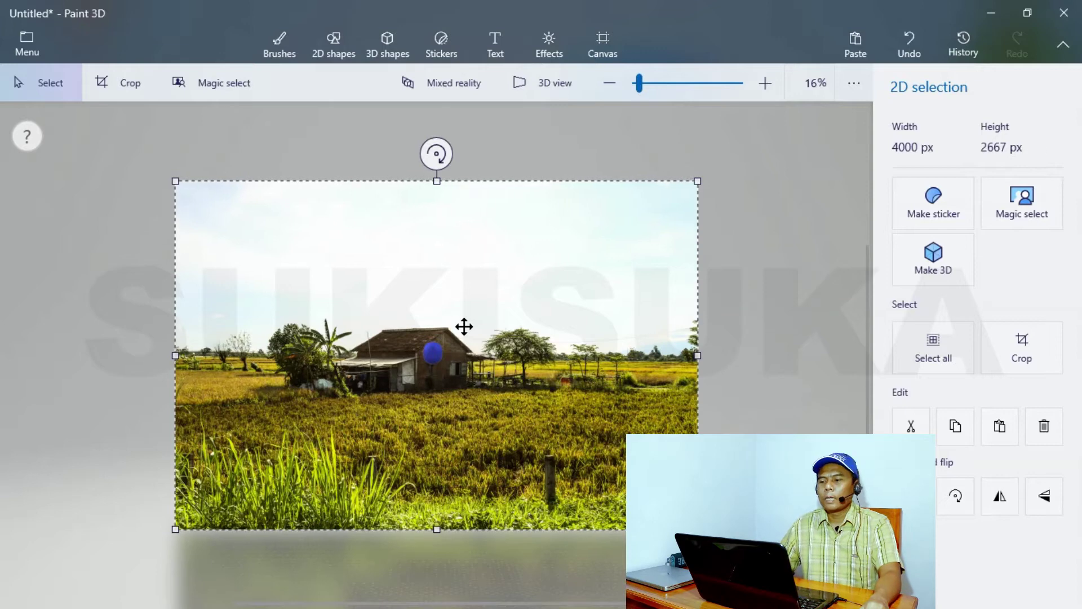
# Step: Close the Paint 3D project without saving it, and open the Calculator app
pyautogui.click(1067, 19)
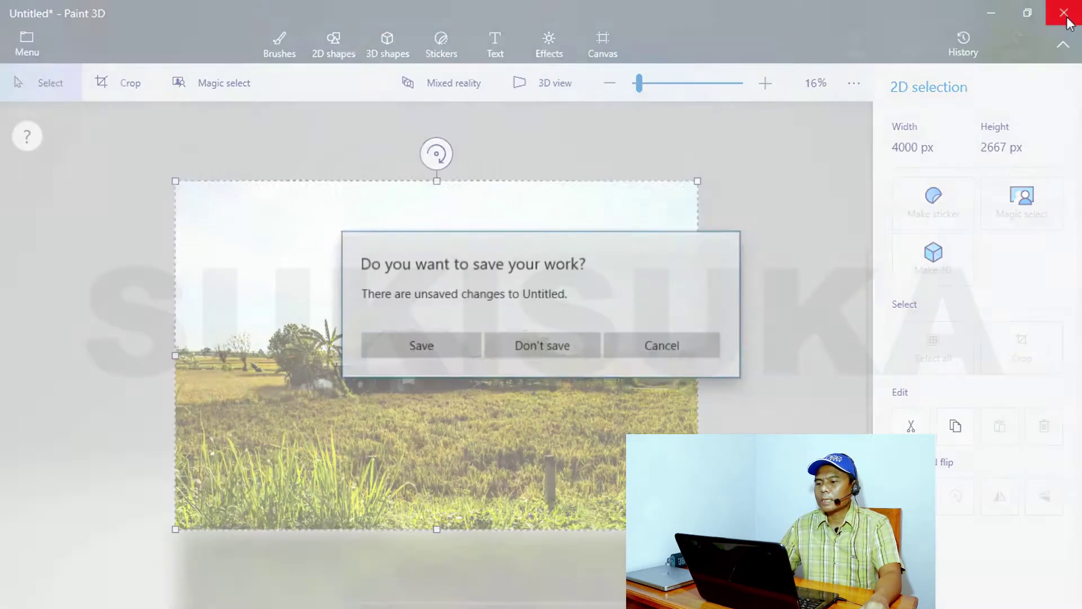
pyautogui.click(542, 345)
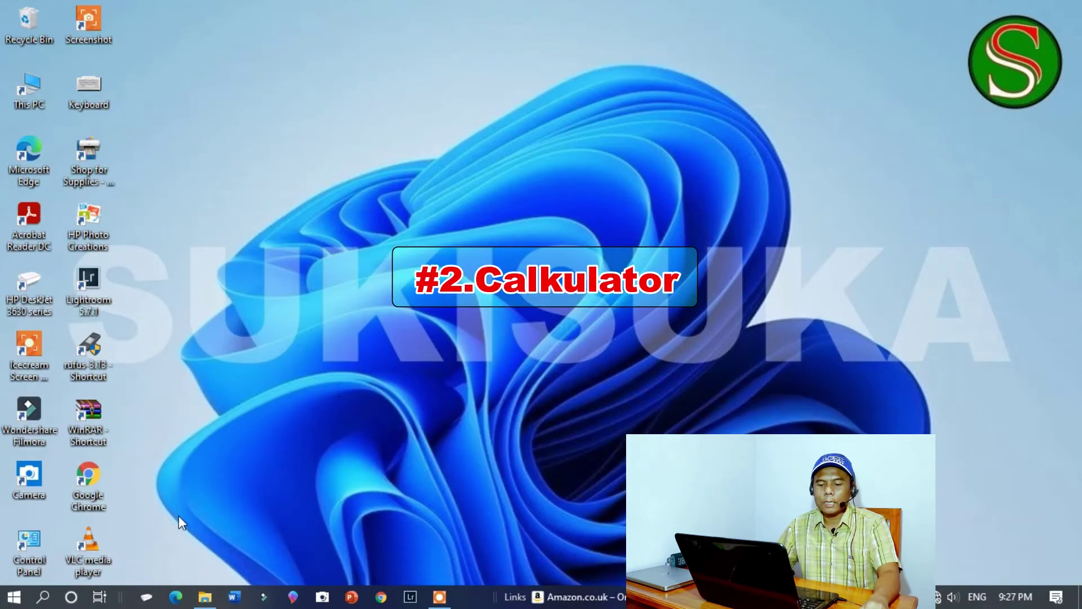
pyautogui.press('super+s')
pyautogui.write('cal')
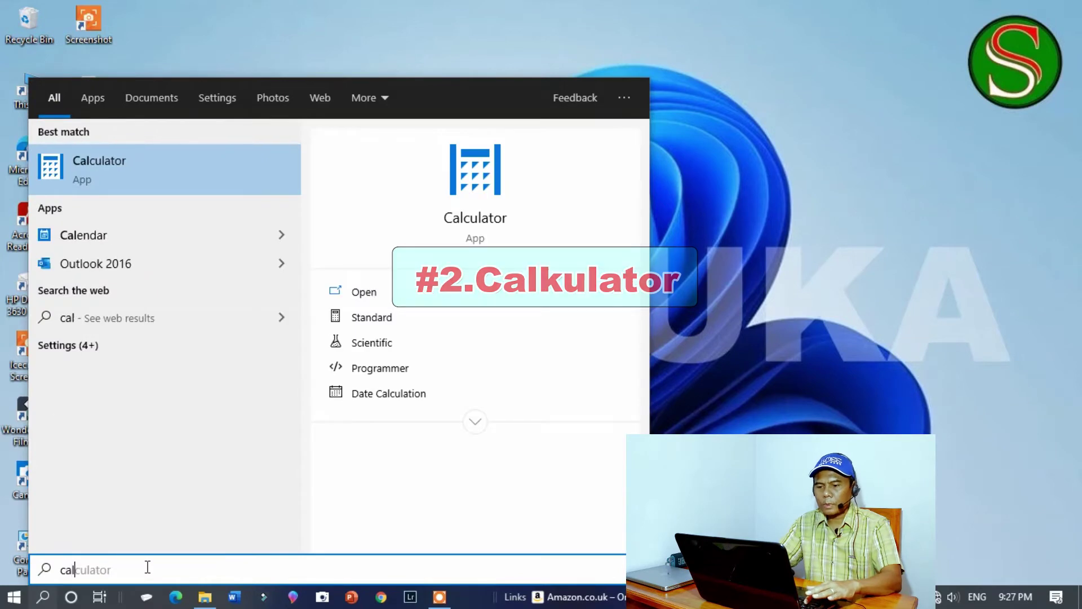
pyautogui.press('Return')
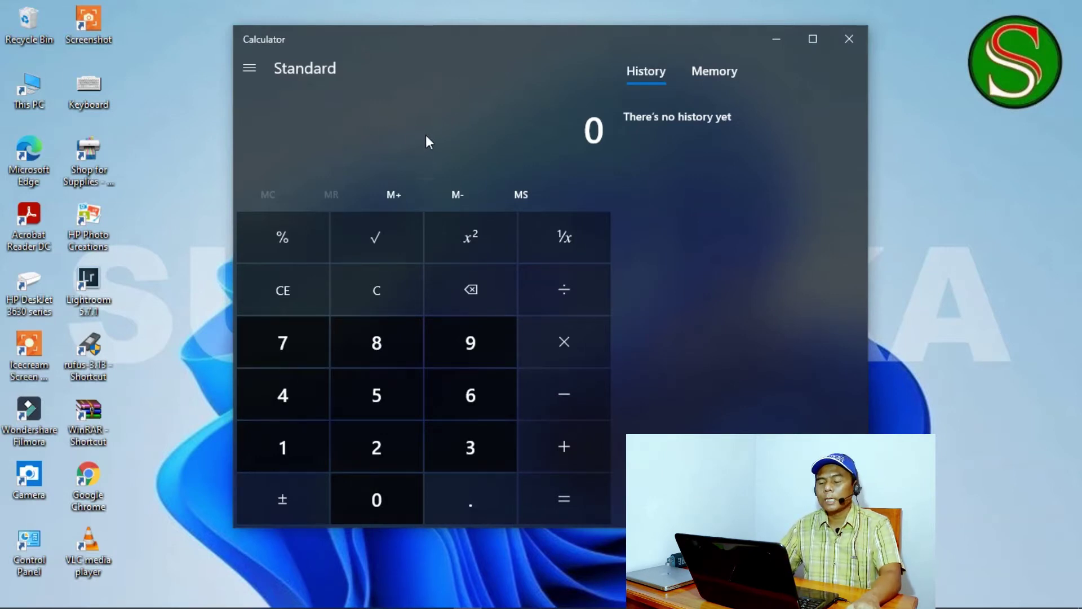
# Step: Switch to the Length converter and convert 1 inch to centimeters
pyautogui.click(246, 72)
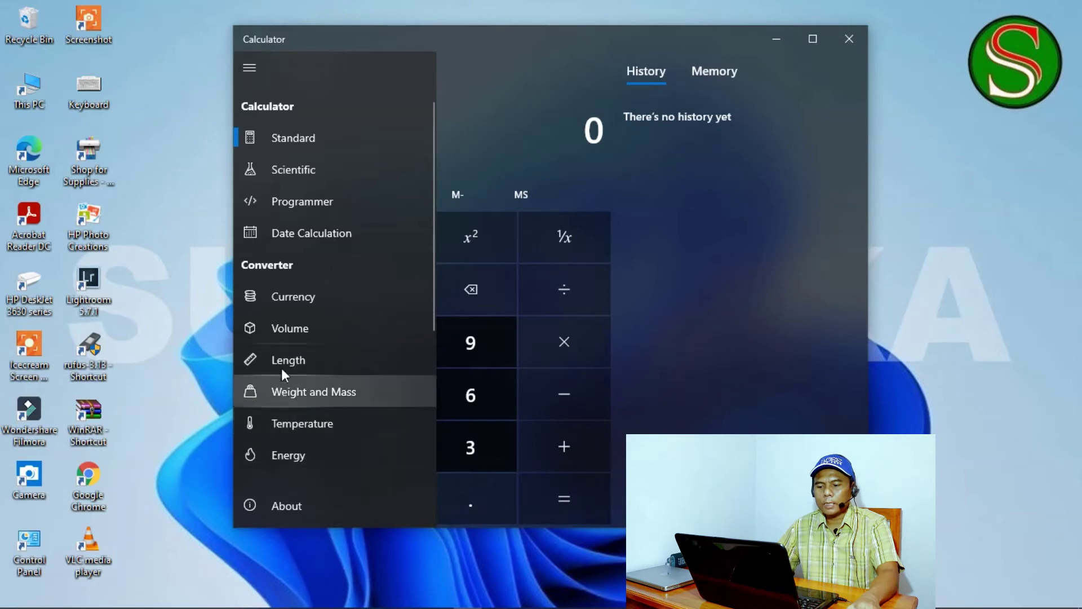
pyautogui.click(302, 364)
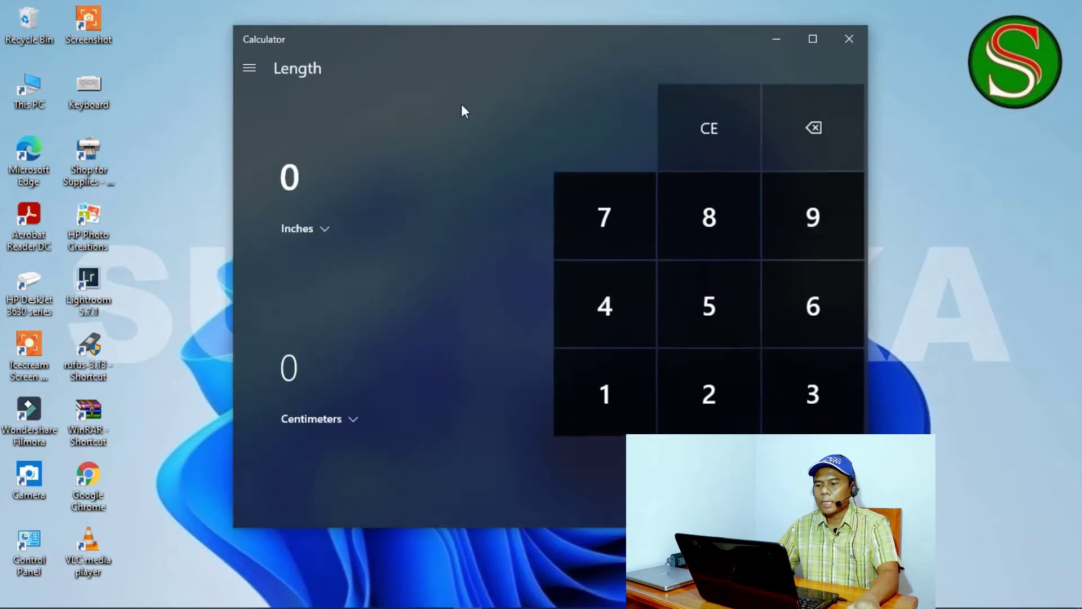
pyautogui.click(566, 361)
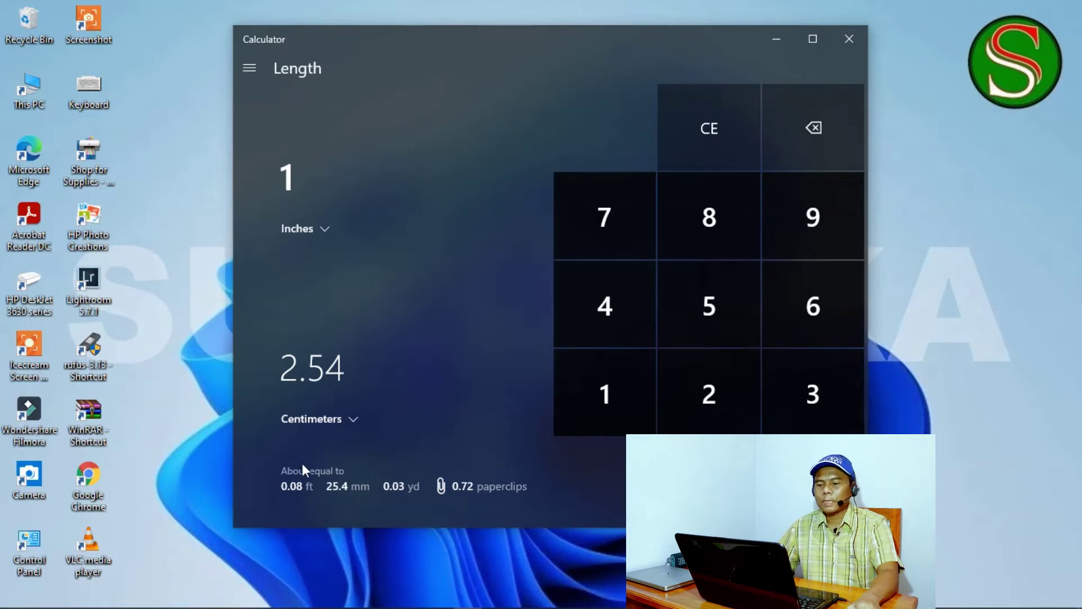
# Step: Return to the Standard calculator mode and close the Calculator
pyautogui.click(250, 70)
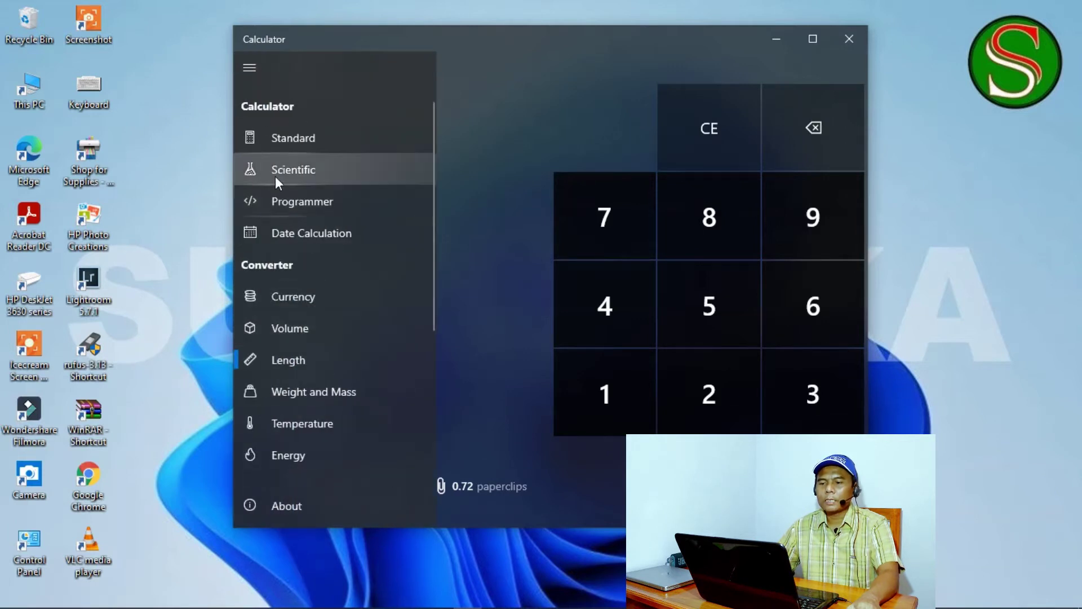
pyautogui.click(285, 137)
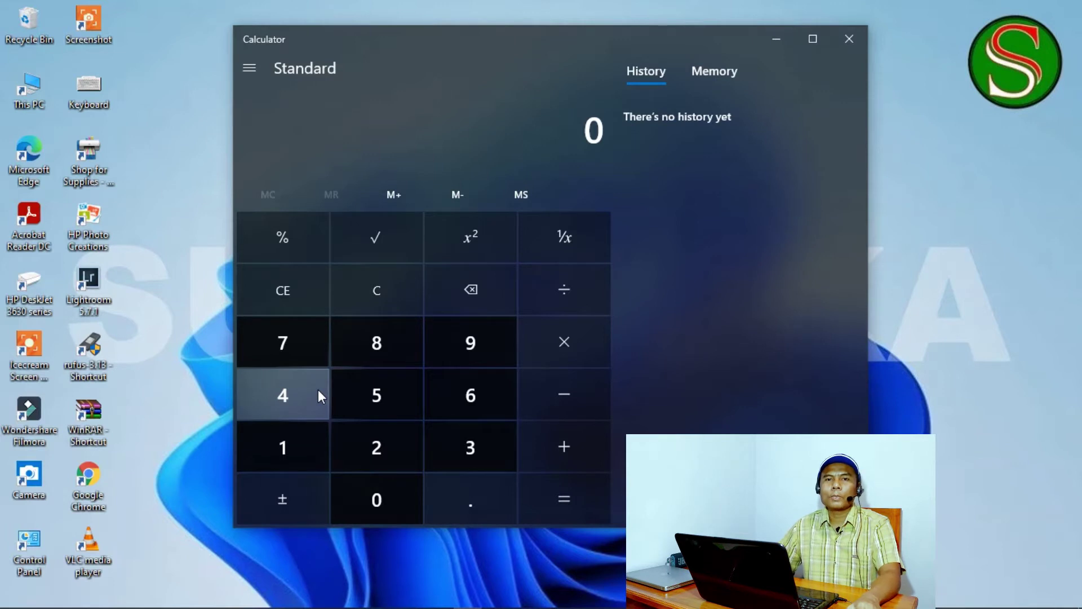
pyautogui.click(253, 75)
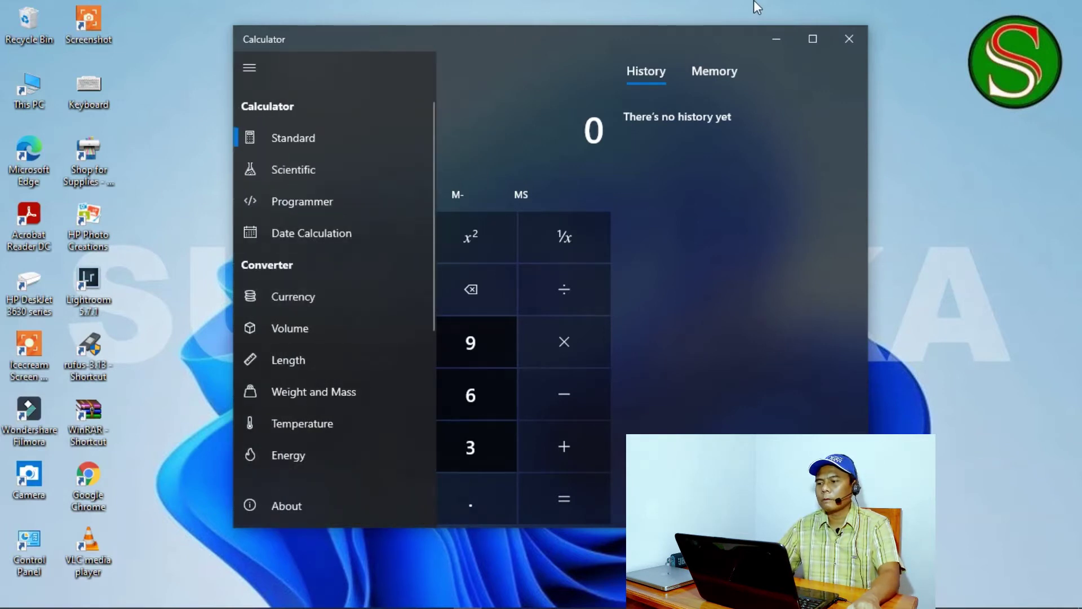
pyautogui.click(850, 40)
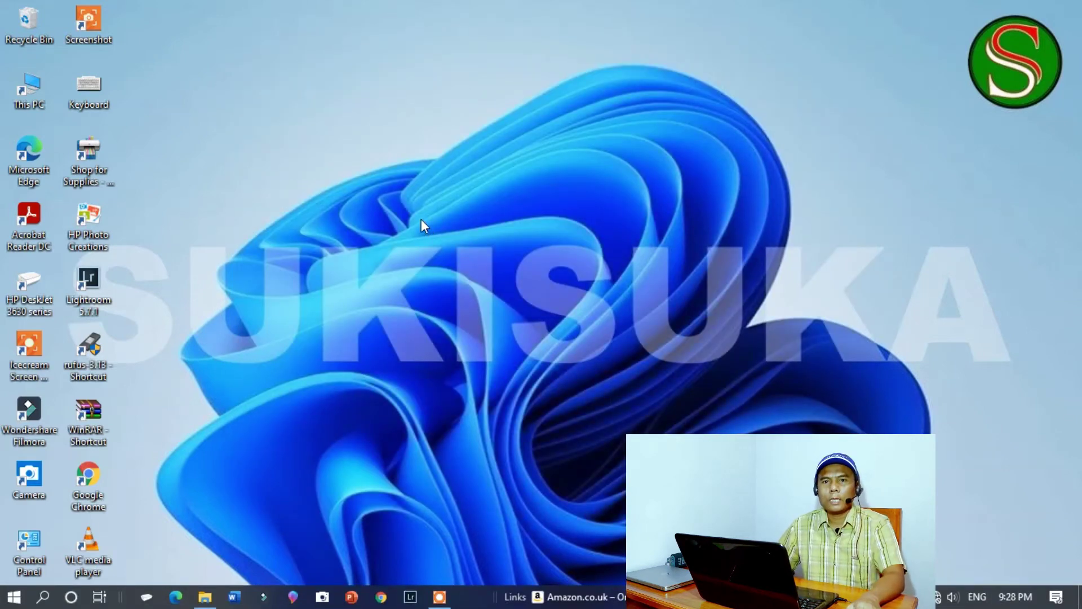
# Step: Open Notepad and enter the text "dddggg" in the blank document
pyautogui.click(49, 598)
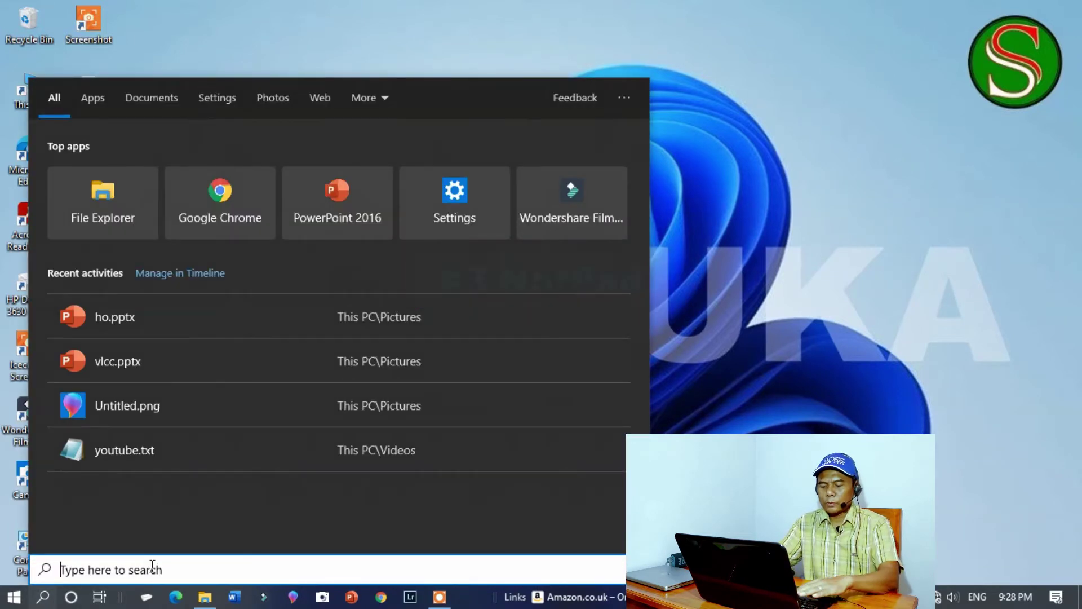
pyautogui.write('not')
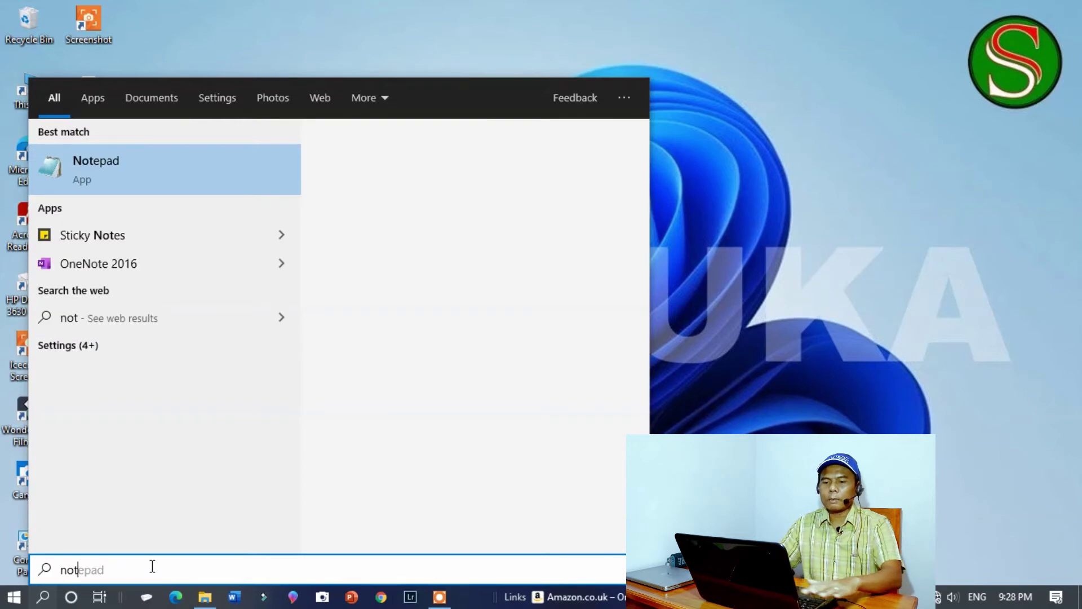
pyautogui.click(480, 221)
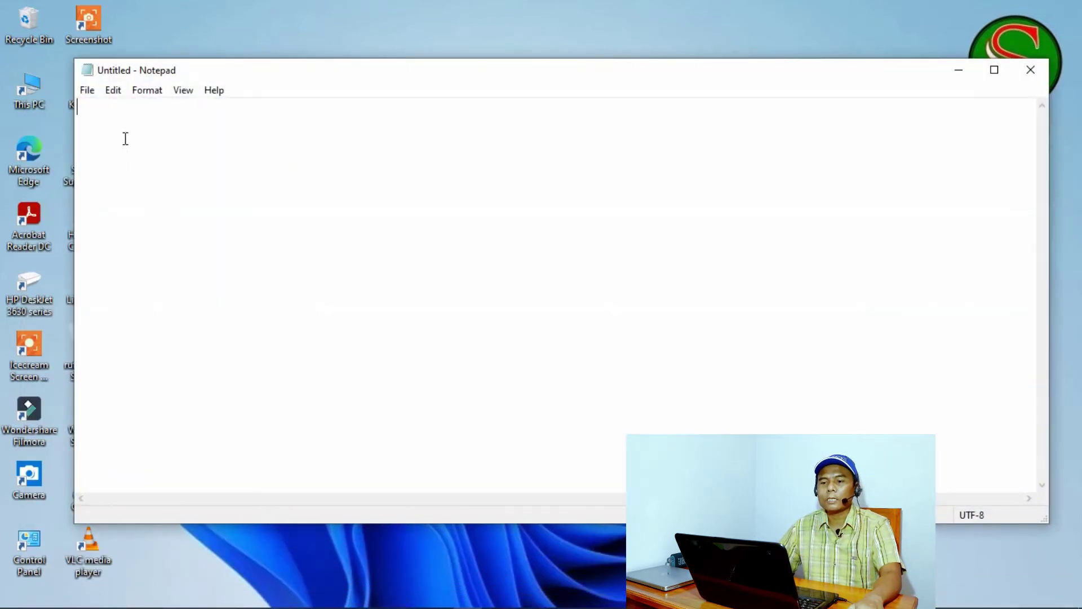
pyautogui.write('dddggg')
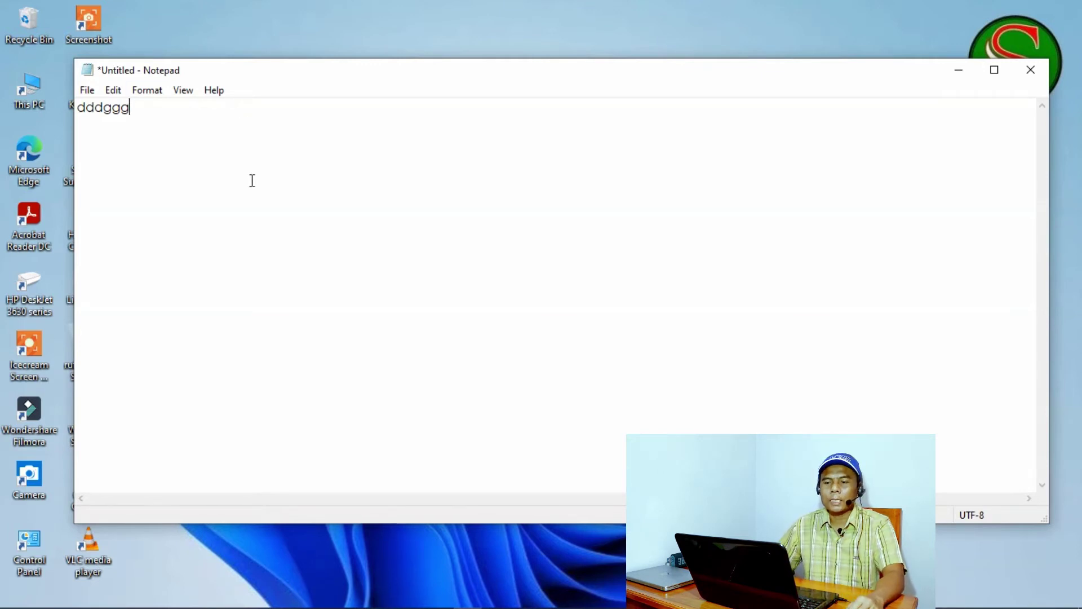
# Step: Close the Notepad document without saving its changes, and open the Snipping Tool
pyautogui.click(1031, 70)
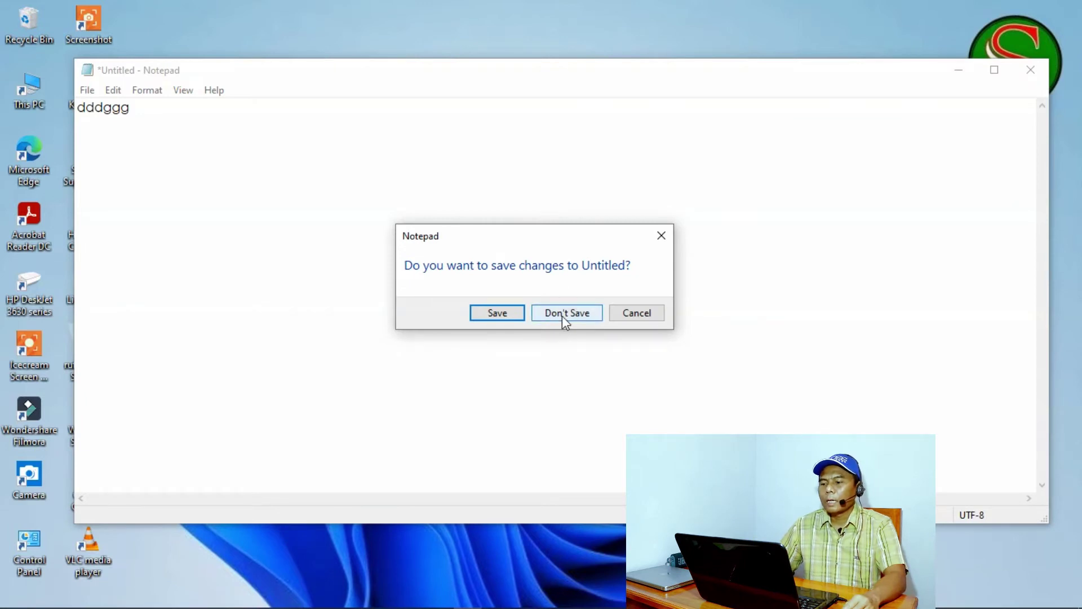
pyautogui.click(562, 313)
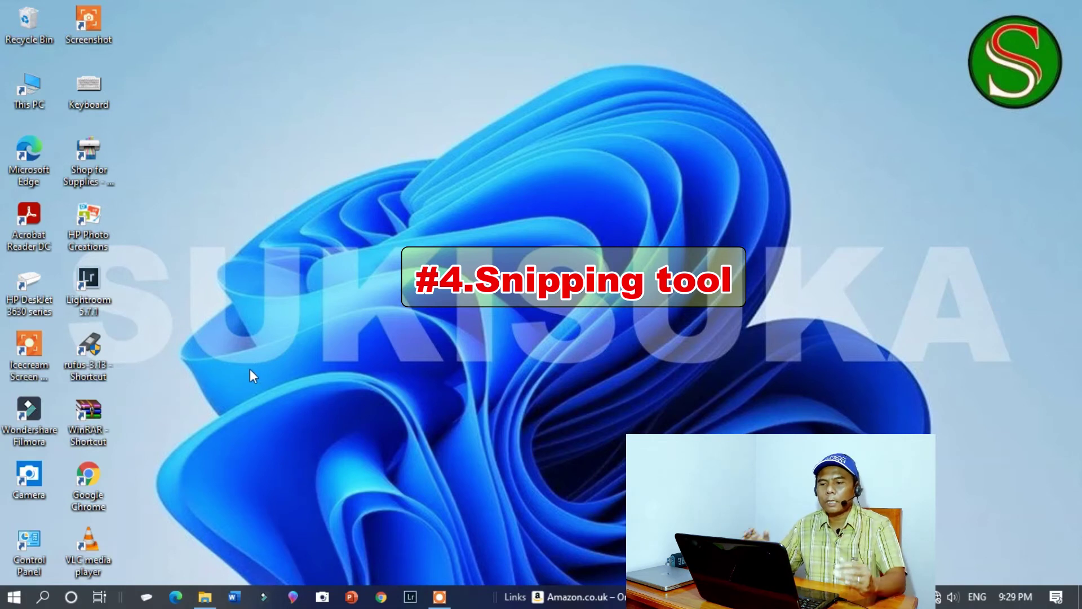
pyautogui.click(43, 596)
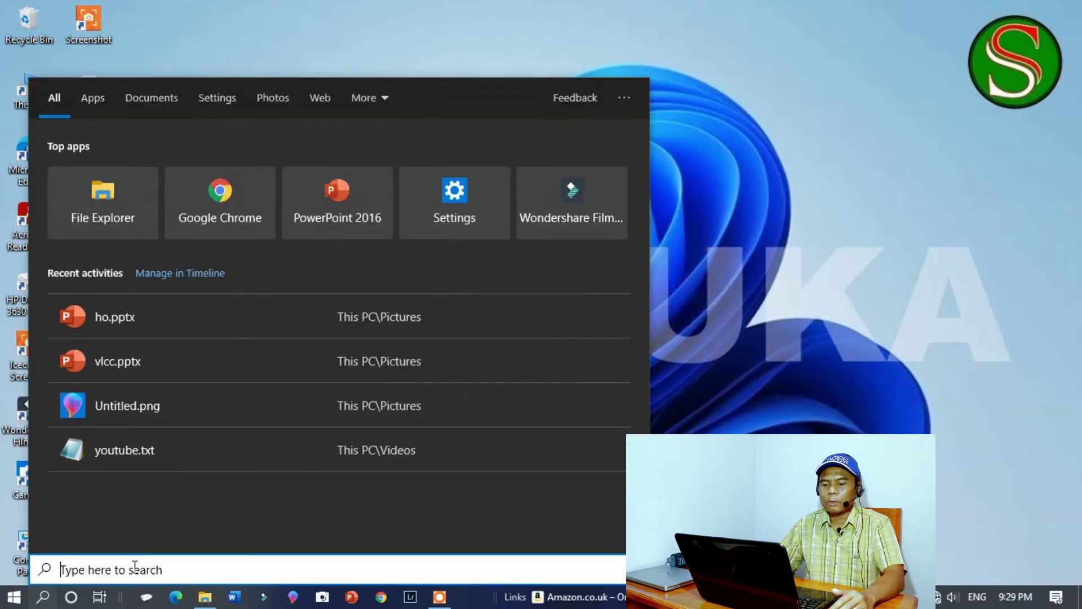
pyautogui.write('sni')
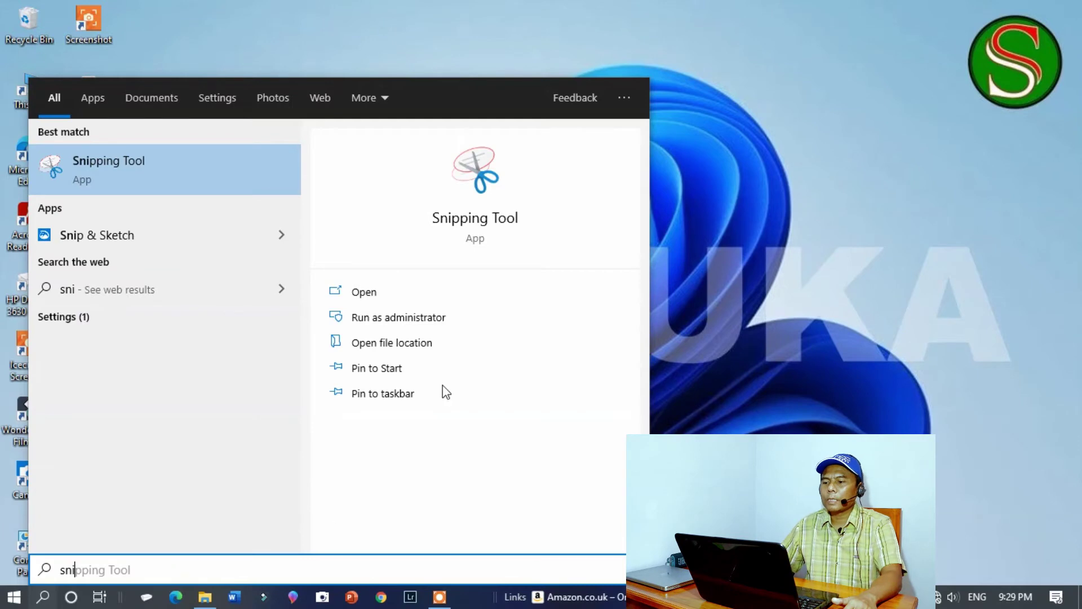
pyautogui.click(515, 220)
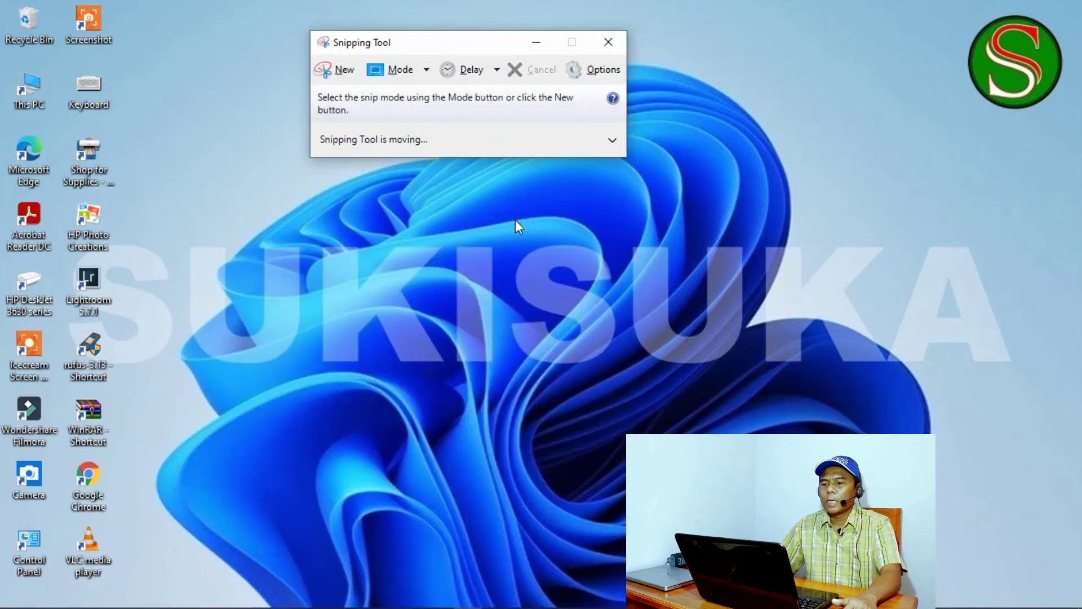
# Step: Capture a full-screen snip of the desktop and draw a yellow highlighter zigzag across its upper part
pyautogui.click(427, 69)
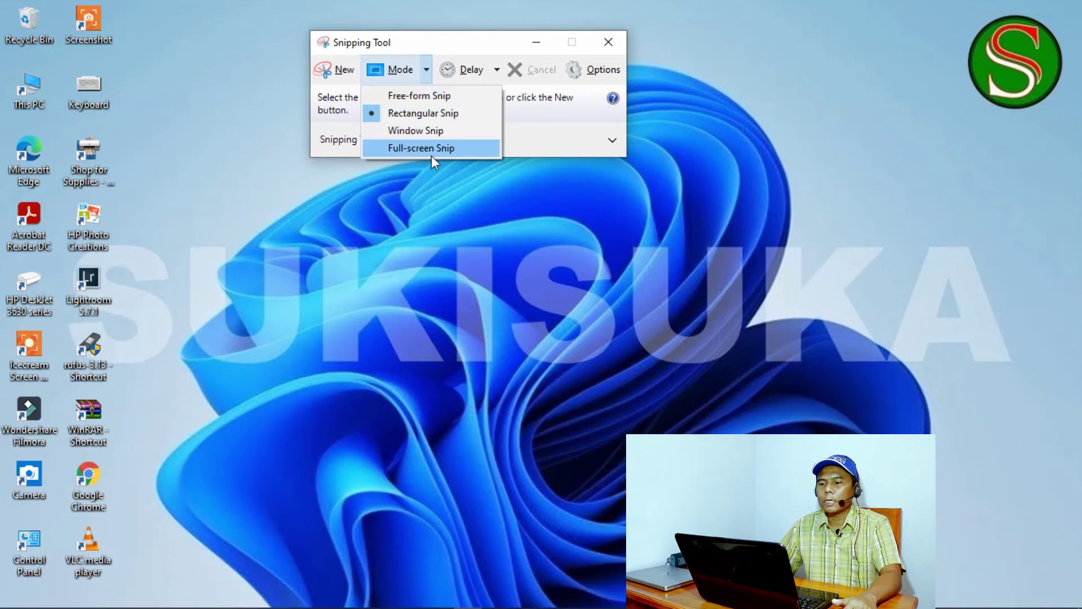
pyautogui.click(414, 148)
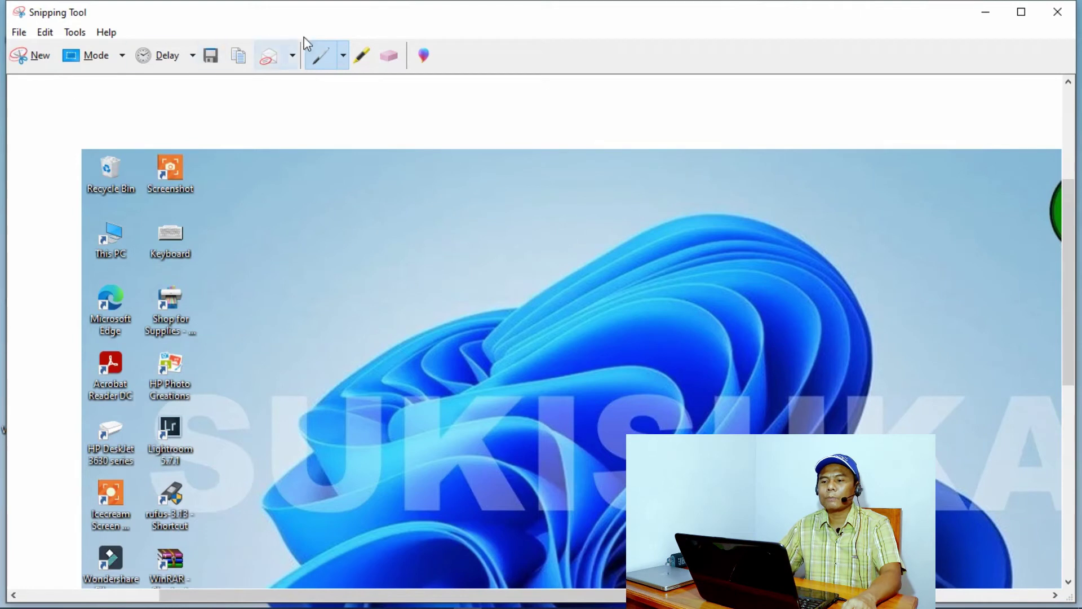
pyautogui.click(362, 55)
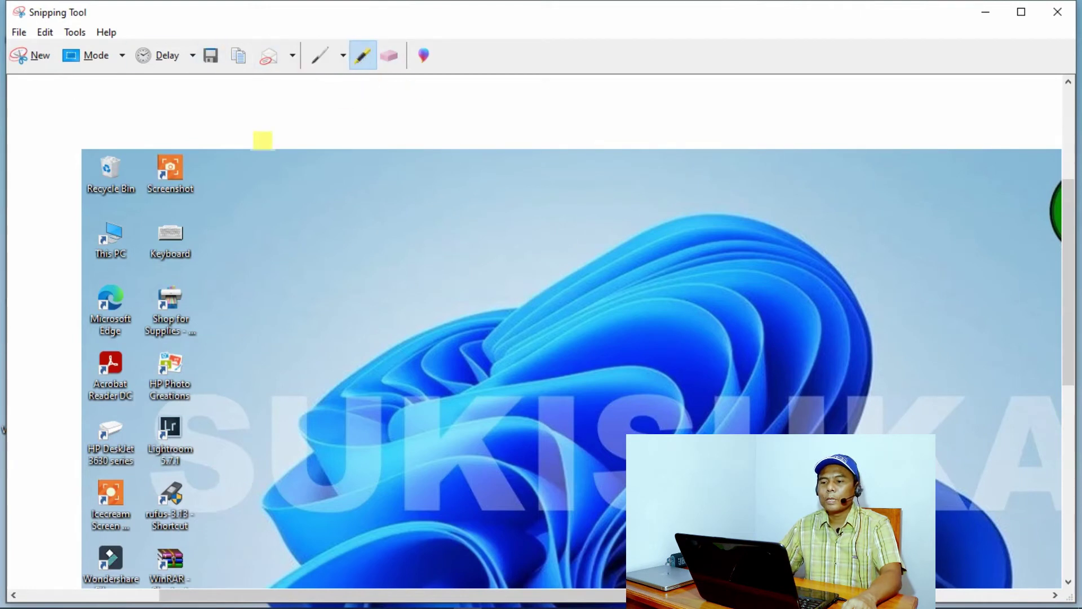
pyautogui.moveTo(235, 187)
pyautogui.mouseDown()
pyautogui.moveTo(326, 272)
pyautogui.moveTo(950, 327)
pyautogui.moveTo(735, 352)
pyautogui.mouseUp()
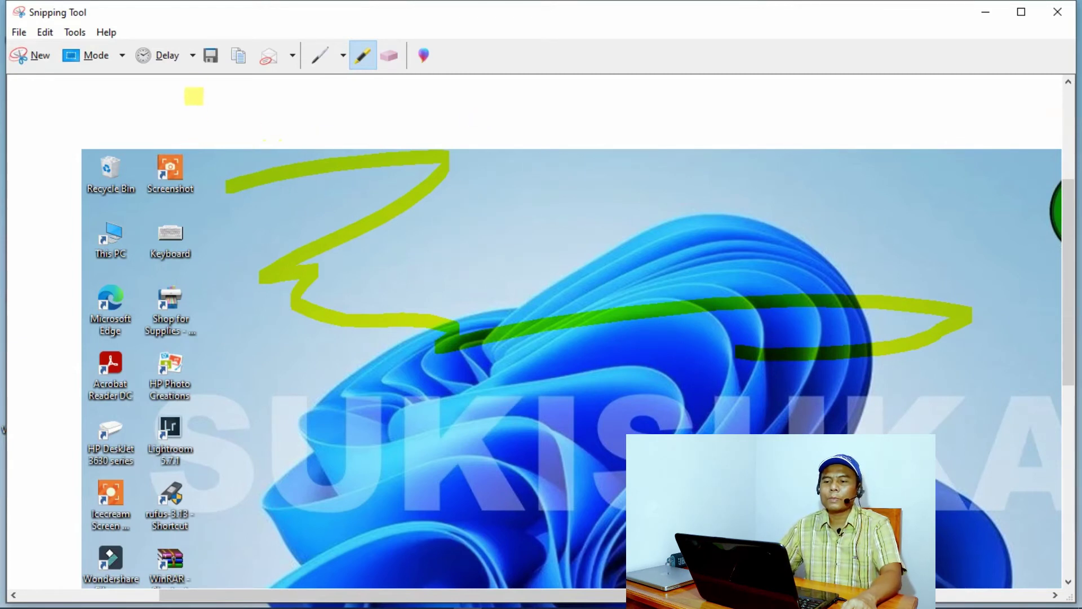
# Step: Save the highlighted snip as the PNG file "edit" in the Videos folder, and close the Snipping Tool
pyautogui.click(211, 56)
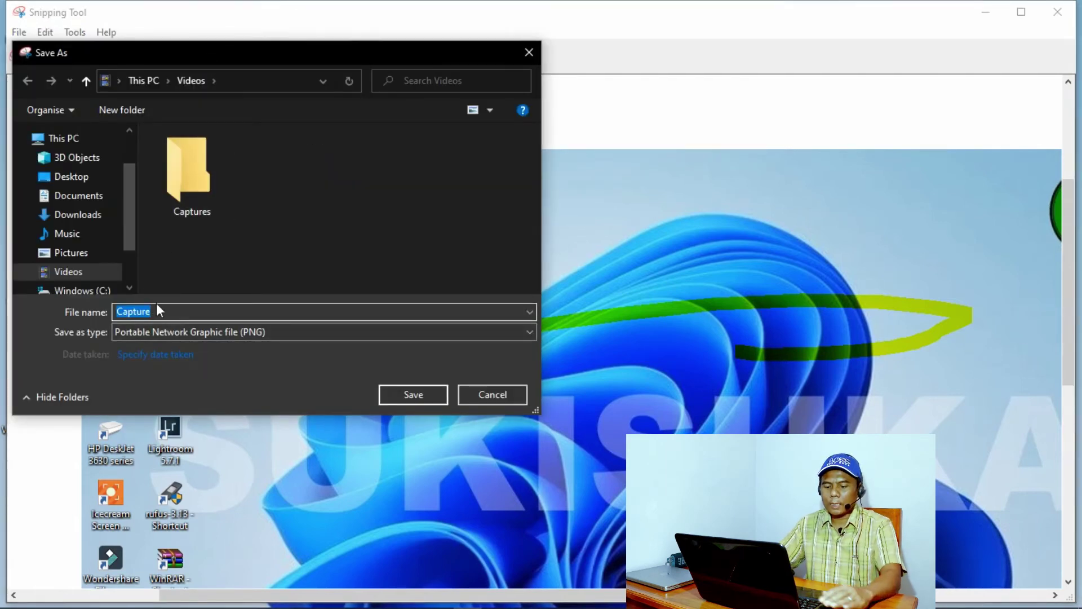
pyautogui.write('edit')
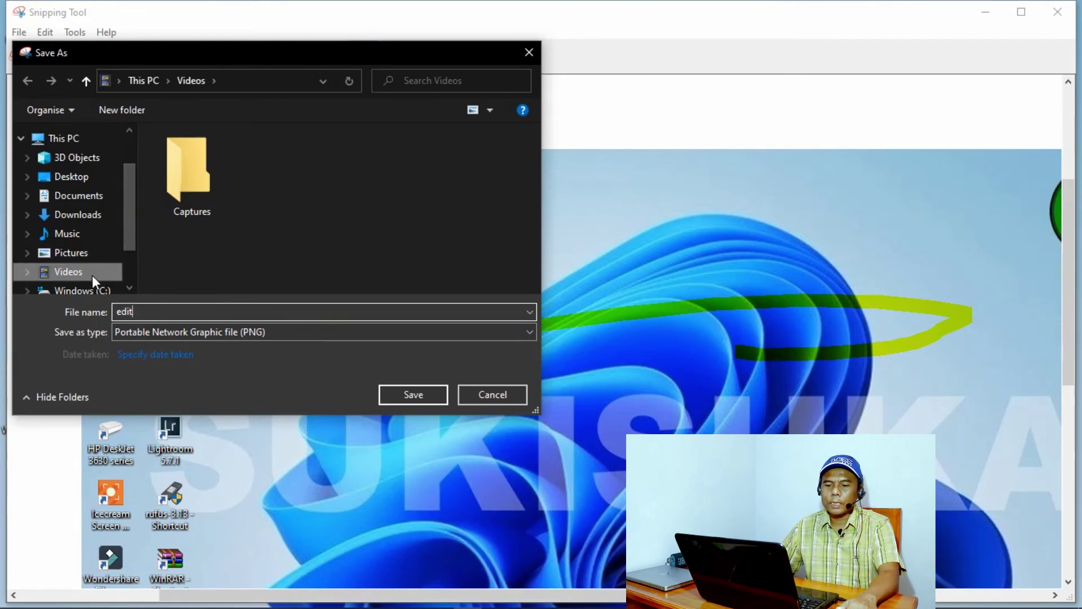
pyautogui.click(415, 397)
pyautogui.click(1057, 11)
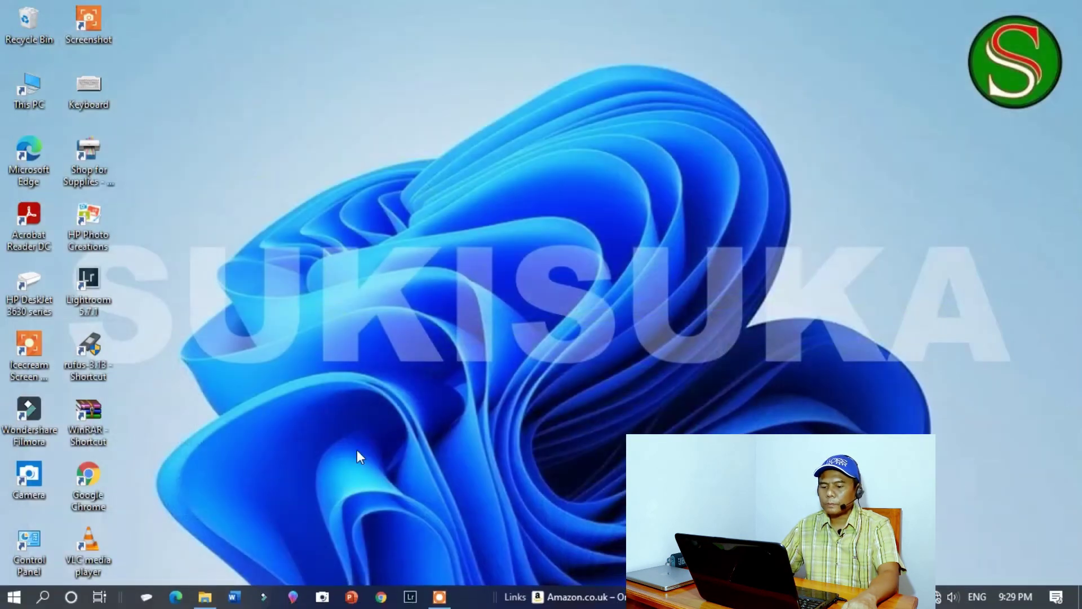
# Step: View the edit image from the Videos folder, closing the image viewer and minimizing File Explorer when done
pyautogui.press('super+e')
pyautogui.click(287, 355)
pyautogui.doubleClick(519, 203)
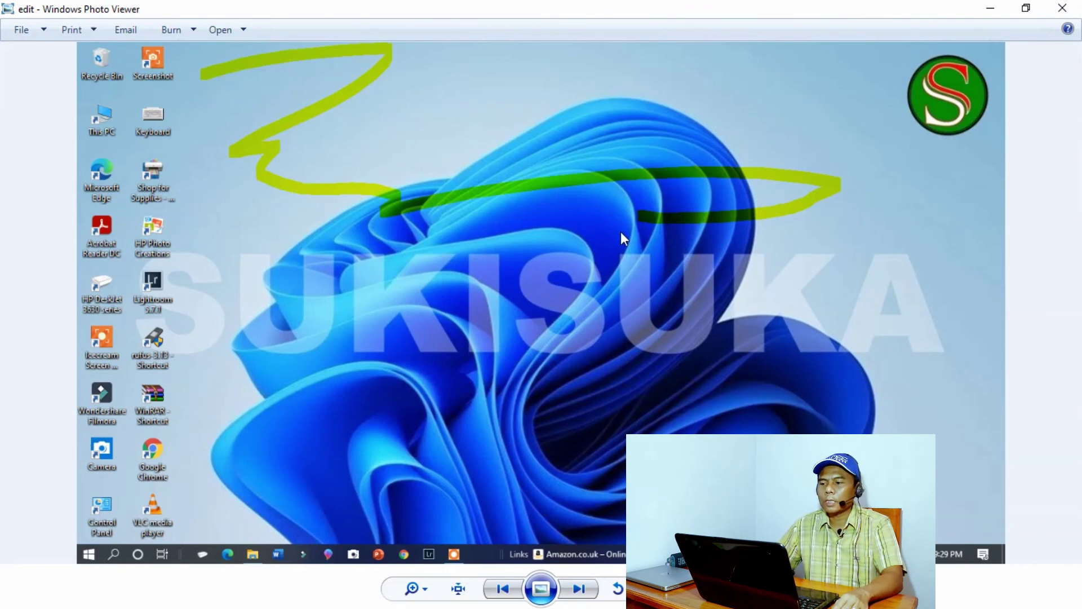
pyautogui.click(1064, 9)
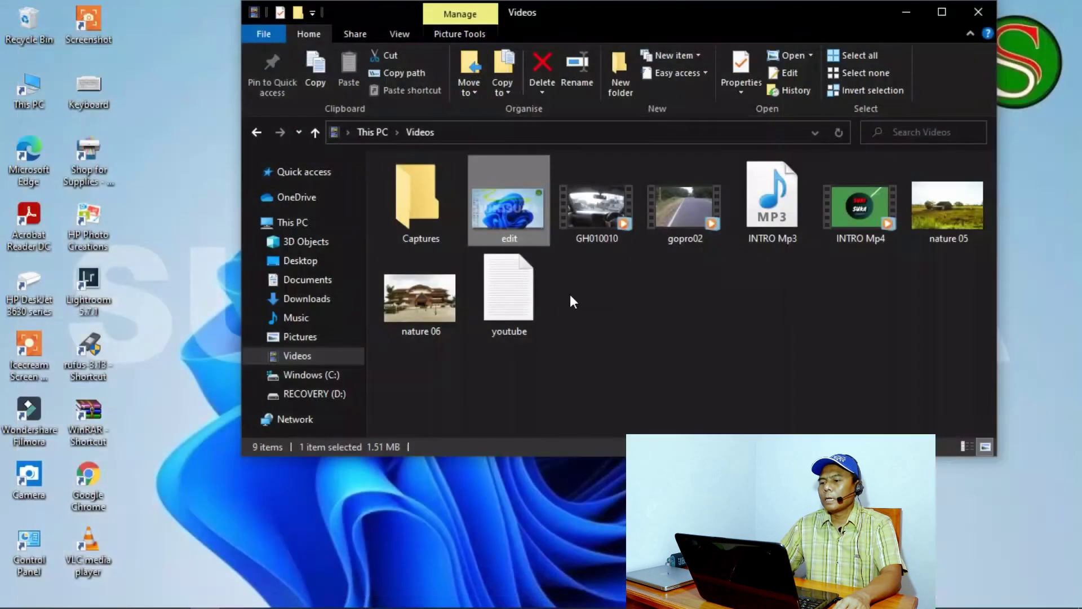
pyautogui.click(906, 8)
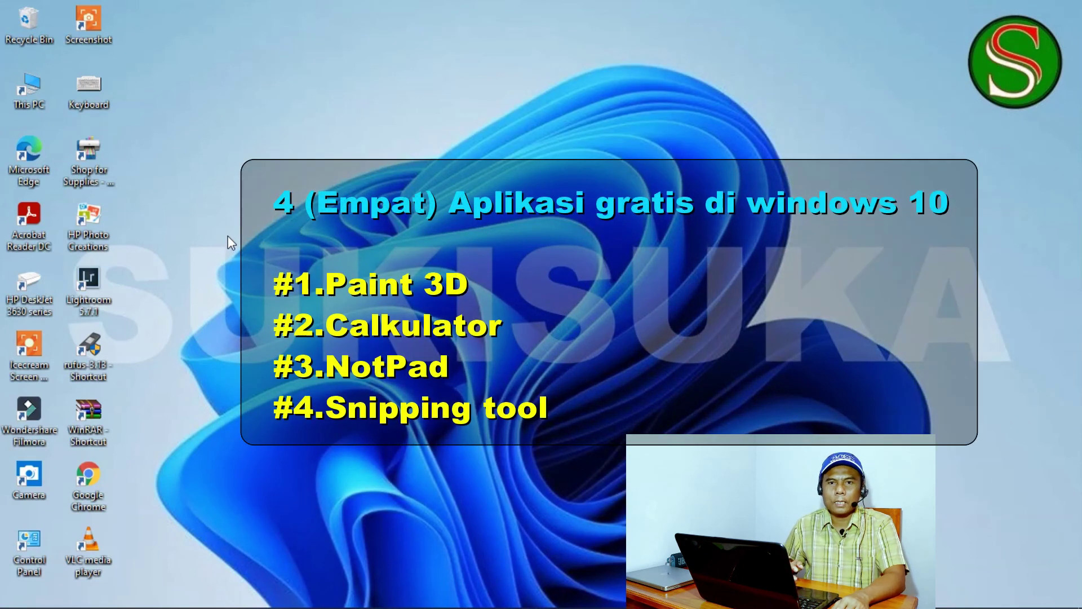